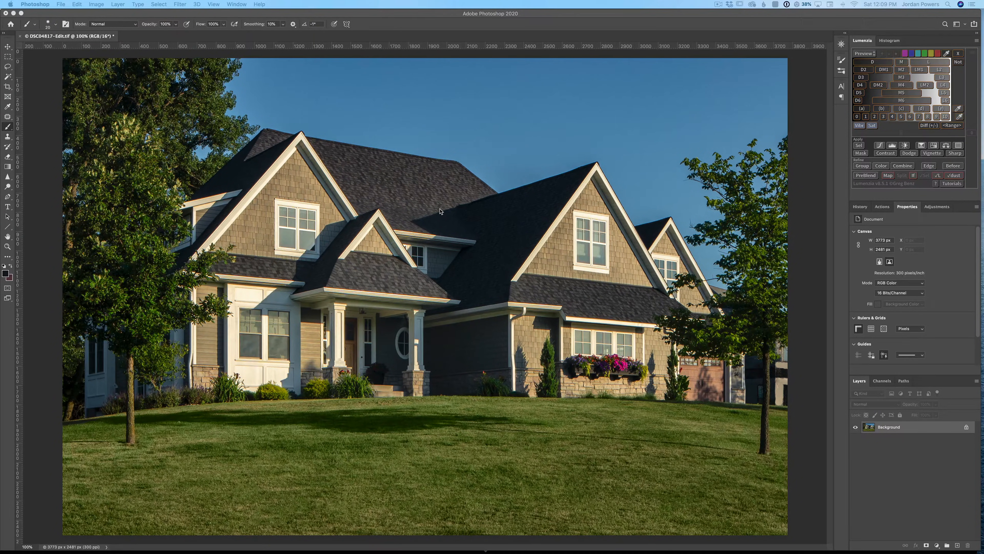
Step: Examine the roof edges, gutters, gable trim and window frames up close for color fringing, and return to the whole-house view
key("super+equal")
key("super+equal")
key("super+equal")
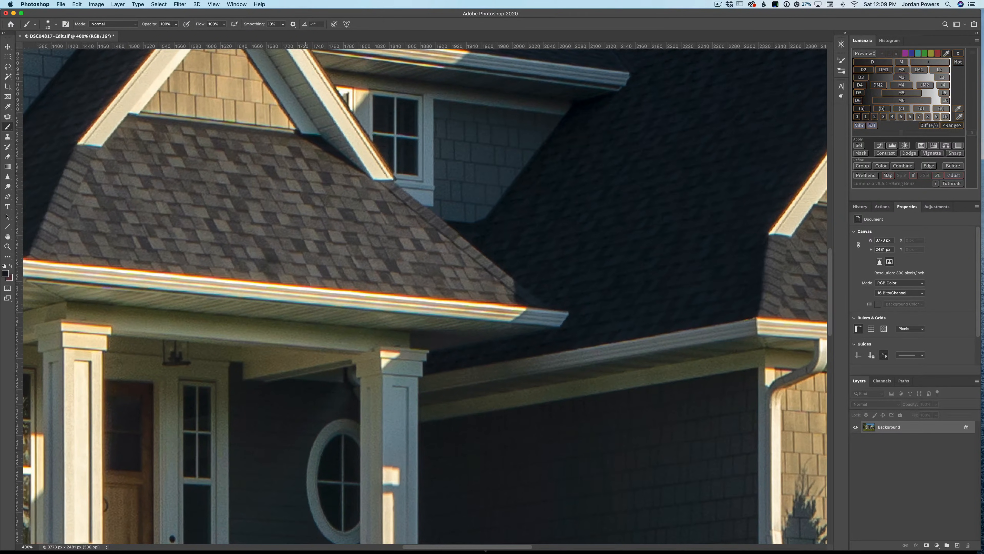
scroll(465, 350, "right", 10)
scroll(464, 351, "up", 3)
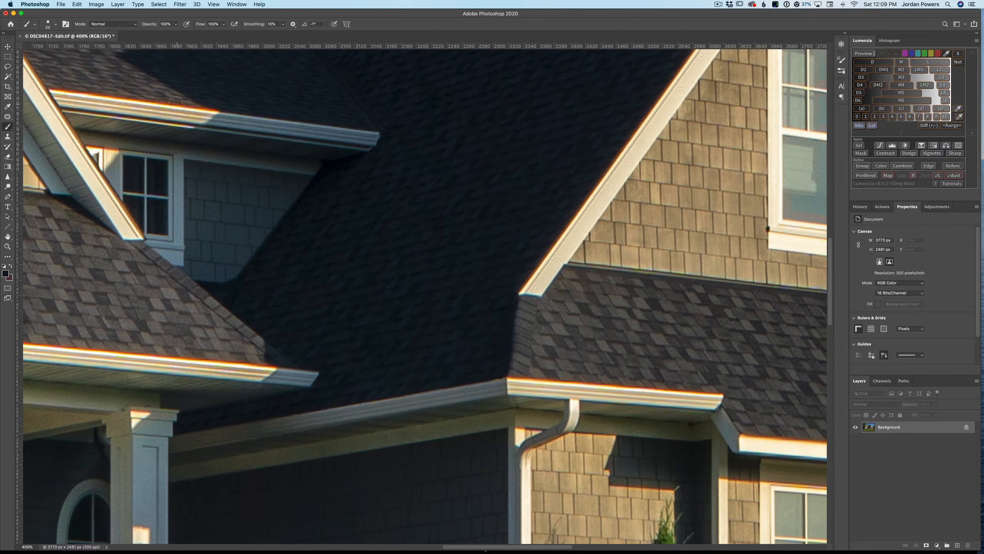
scroll(582, 196, "right", 5)
scroll(582, 196, "up", 7)
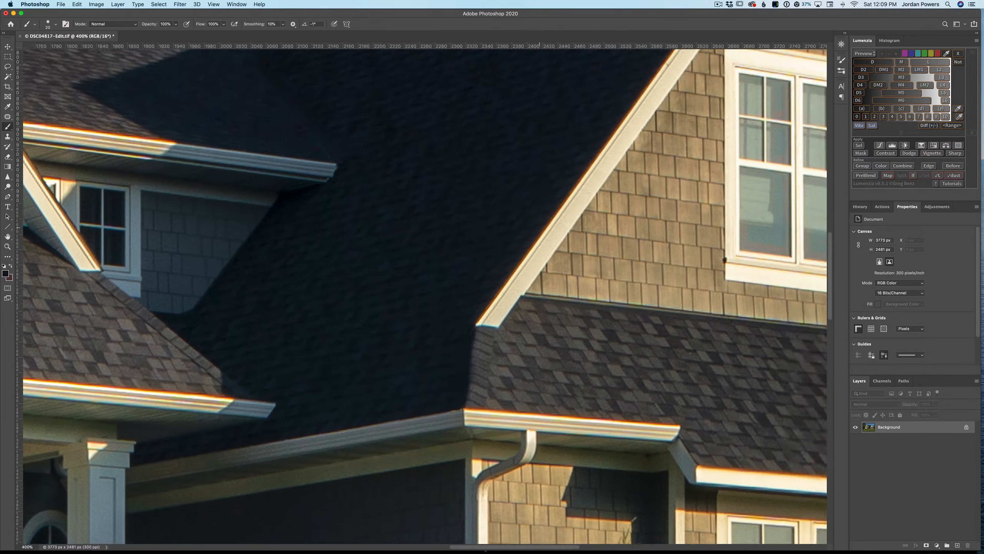
scroll(582, 197, "right", 3)
scroll(582, 196, "up", 4)
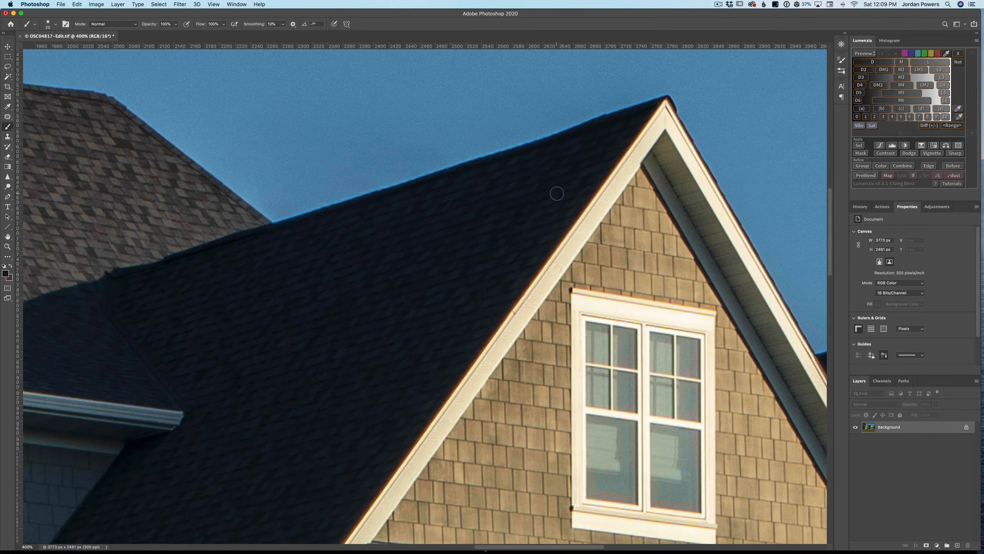
scroll(557, 193, "down", 6)
scroll(557, 193, "right", 8)
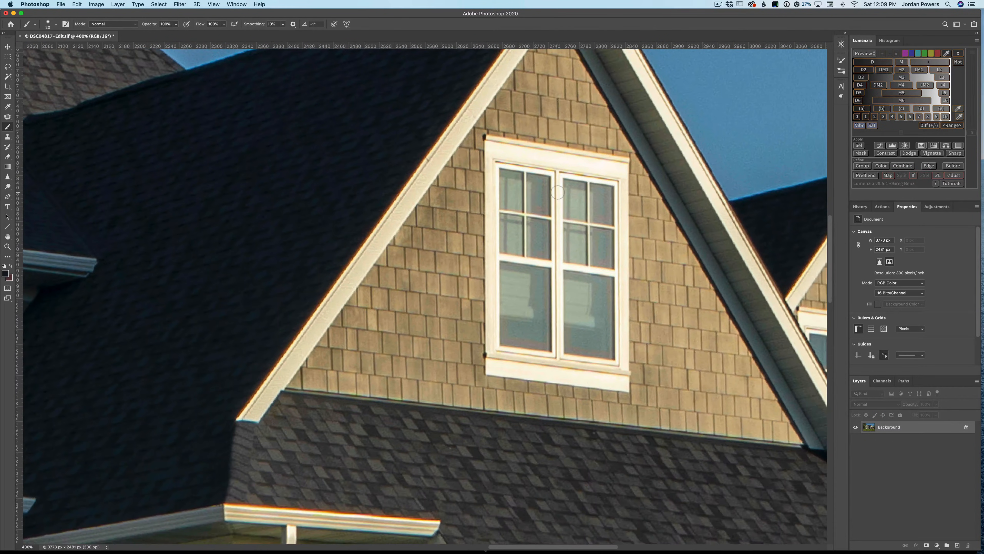
scroll(556, 190, "right", 1)
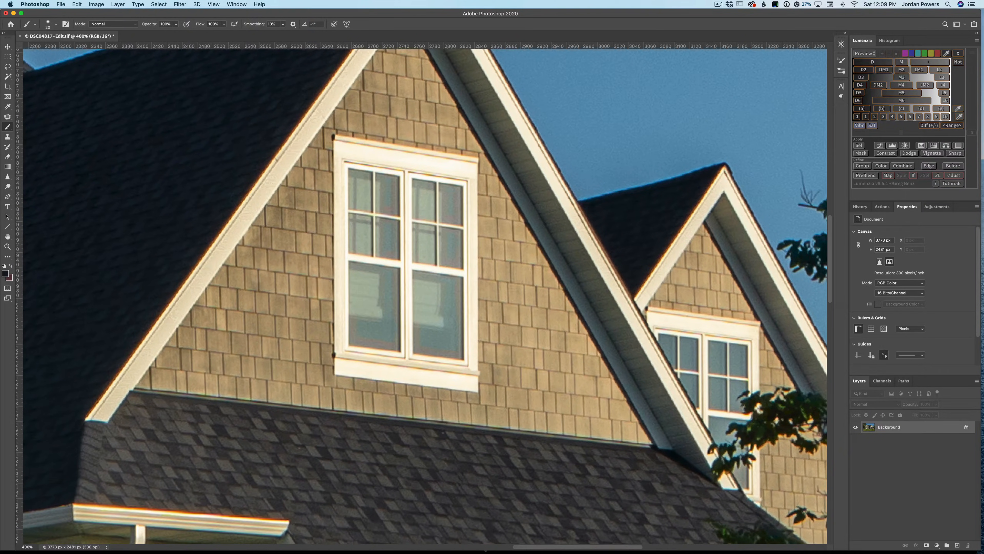
key("super+minus")
key("super+minus")
key("super+0")
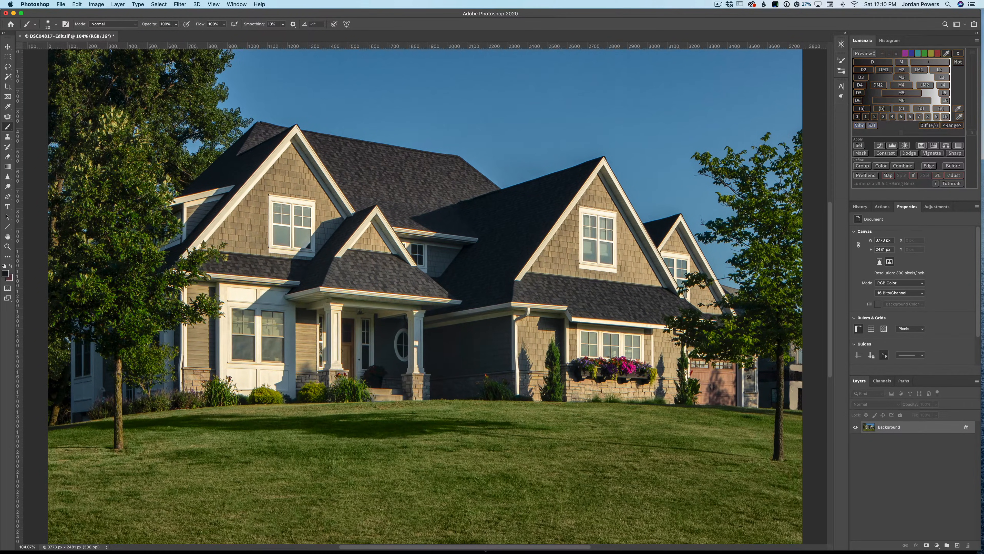
key("super+1")
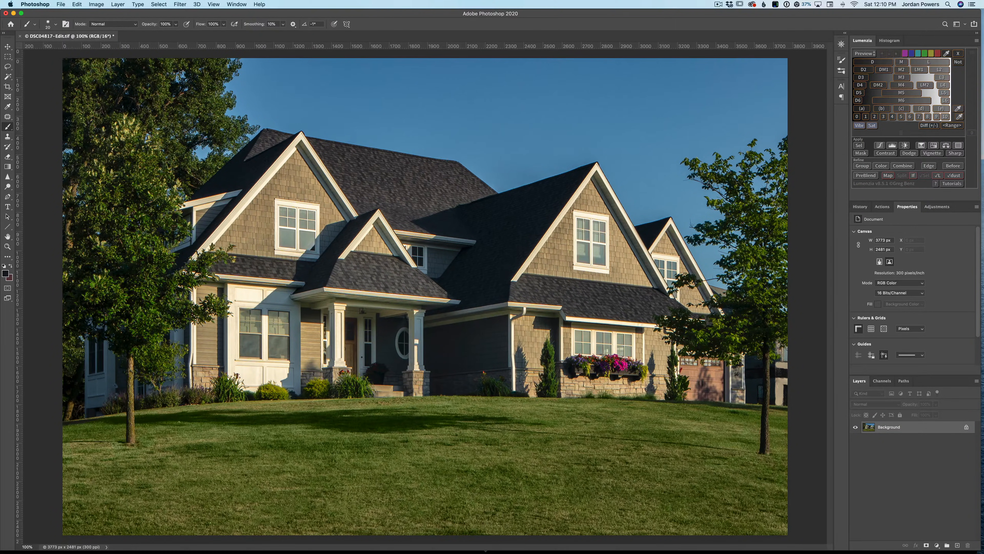
Step: Duplicate the Background layer and apply a Gaussian Blur to the copy
key("super+j")
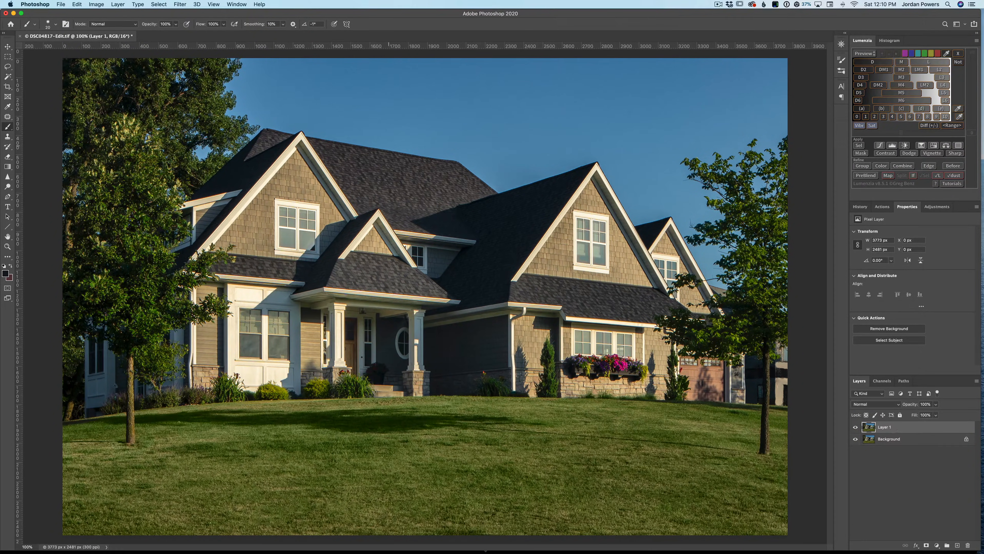
left_click(180, 5)
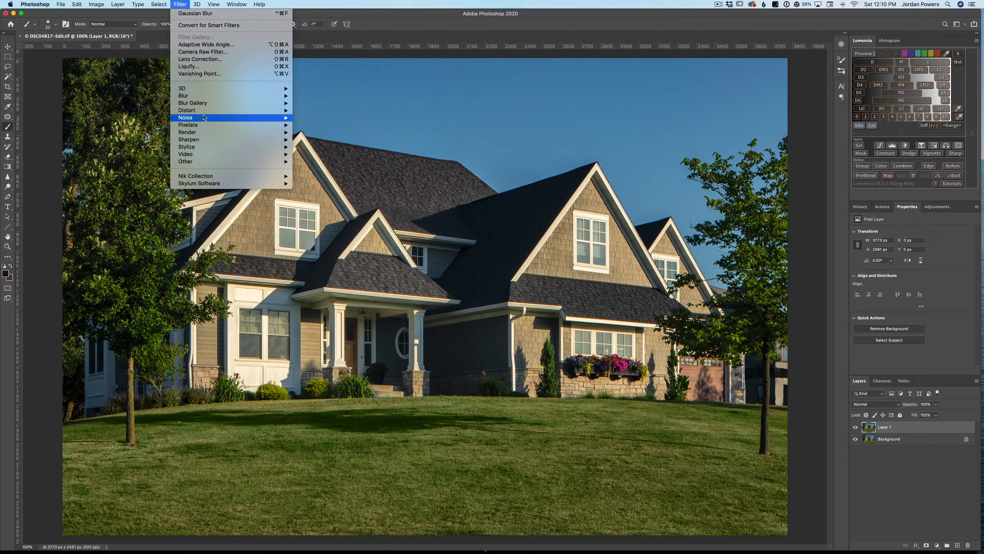
mouse_move(206, 99)
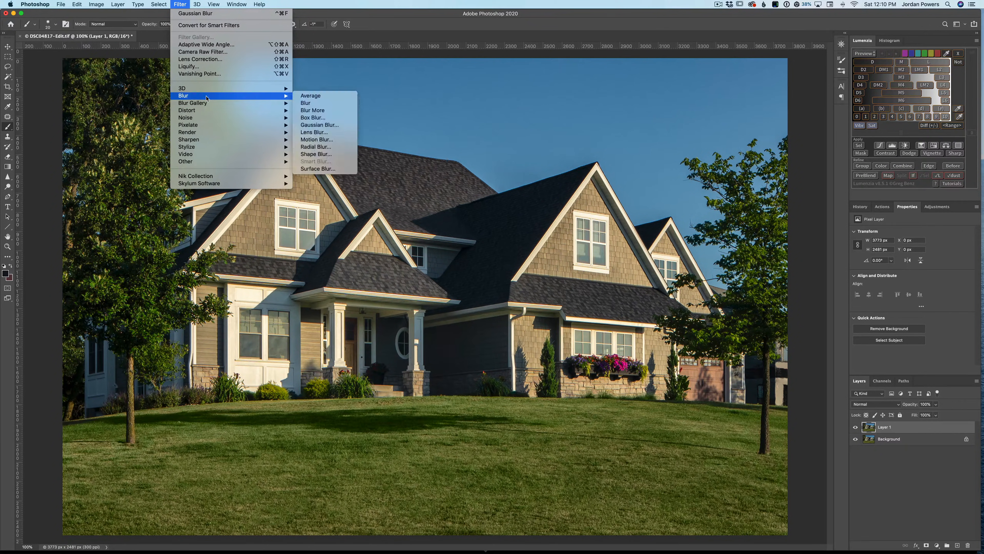
left_click(315, 125)
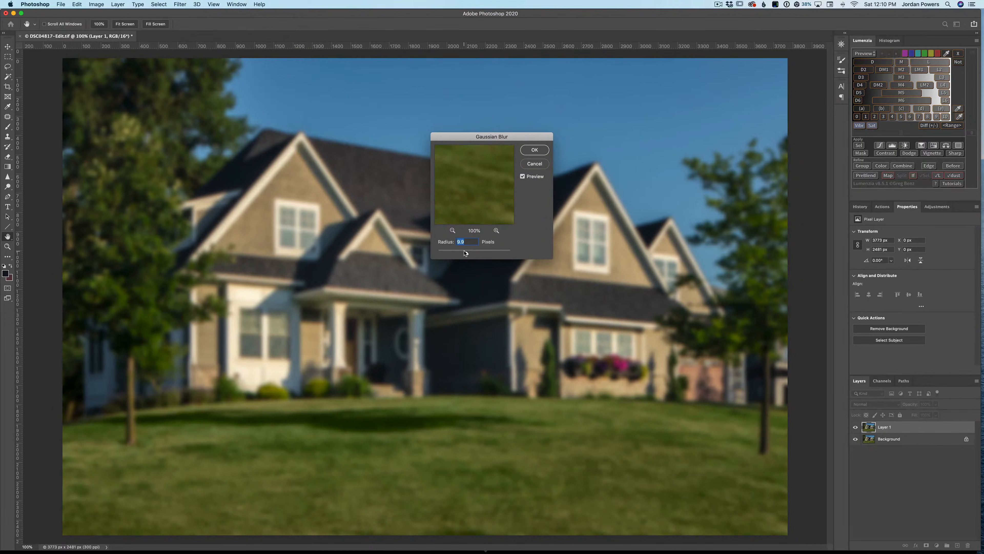
left_click(533, 151)
key("b")
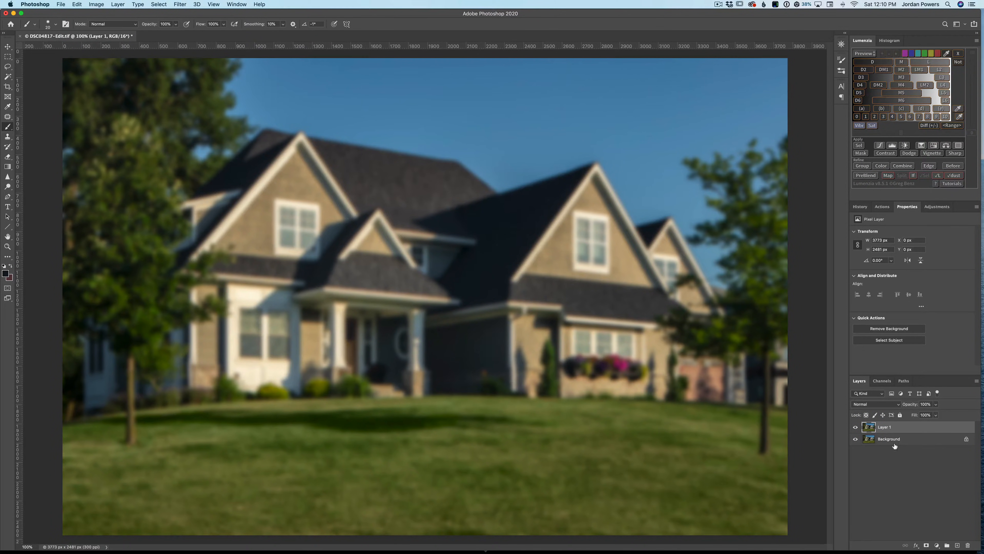
Step: Set the blurred layer's blend mode to Color and compare the photo with the layer hidden and shown
left_click(898, 406)
left_click(875, 404)
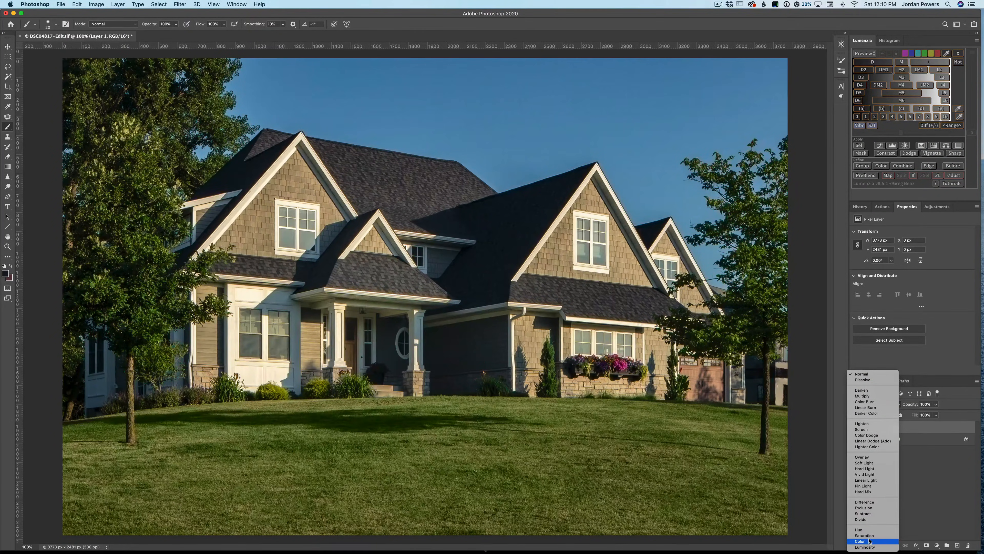
left_click(869, 541)
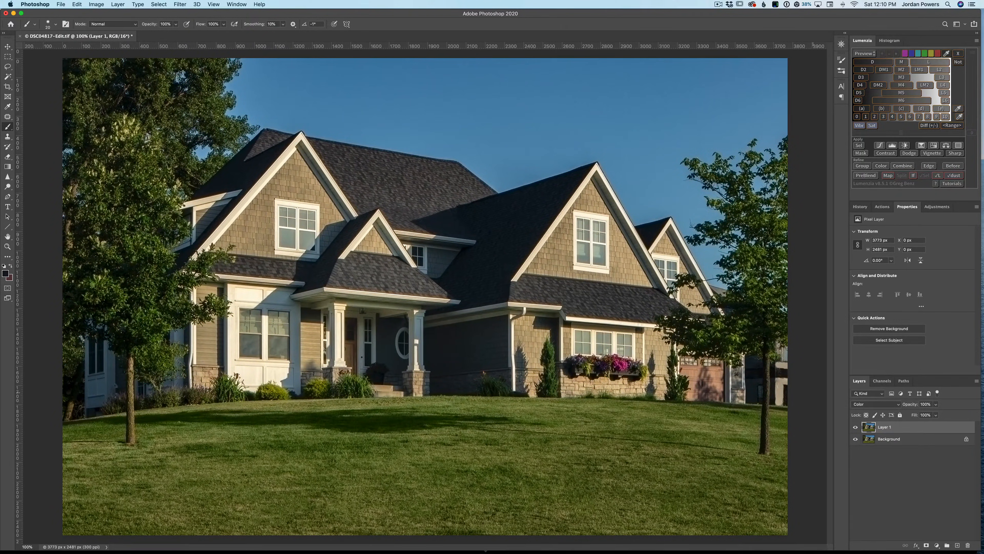
left_click(856, 428)
left_click(855, 428)
left_click(856, 427)
left_click(856, 427)
left_click(856, 428)
left_click(856, 428)
Step: Add a black mask hiding the blurred layer, and brush white on it along the fringed gutter above the porch
left_click(926, 545, "alt")
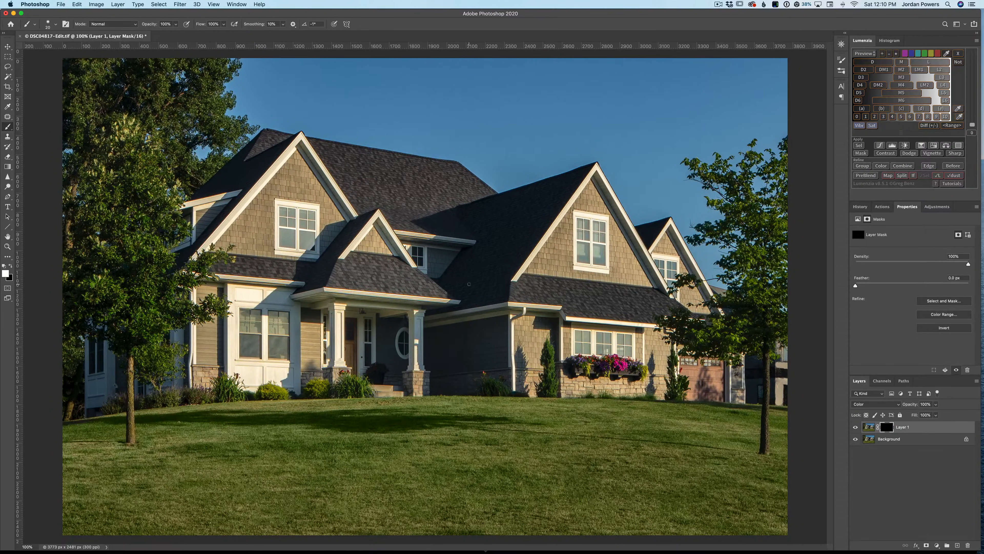
key("super+equal")
key("super+equal")
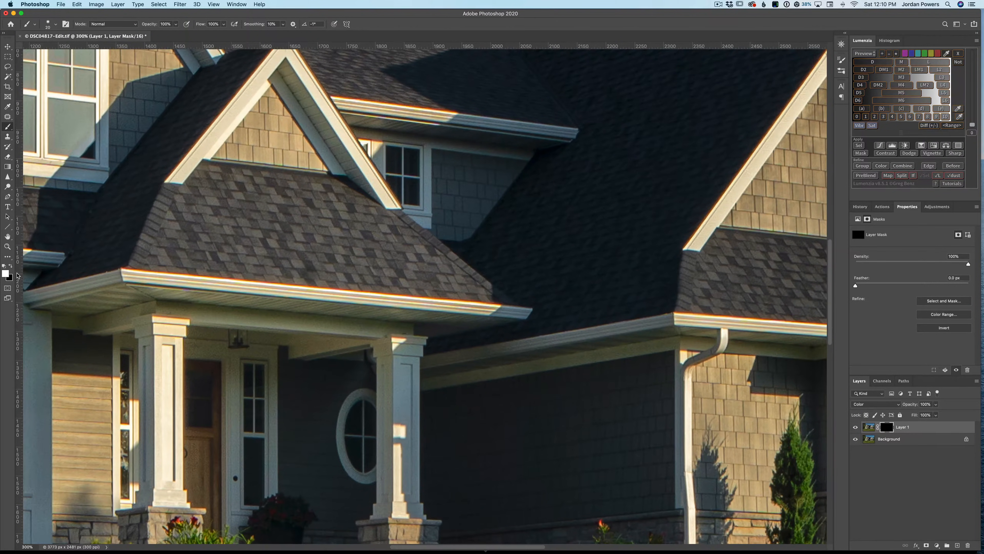
scroll(18, 275, "up", 1)
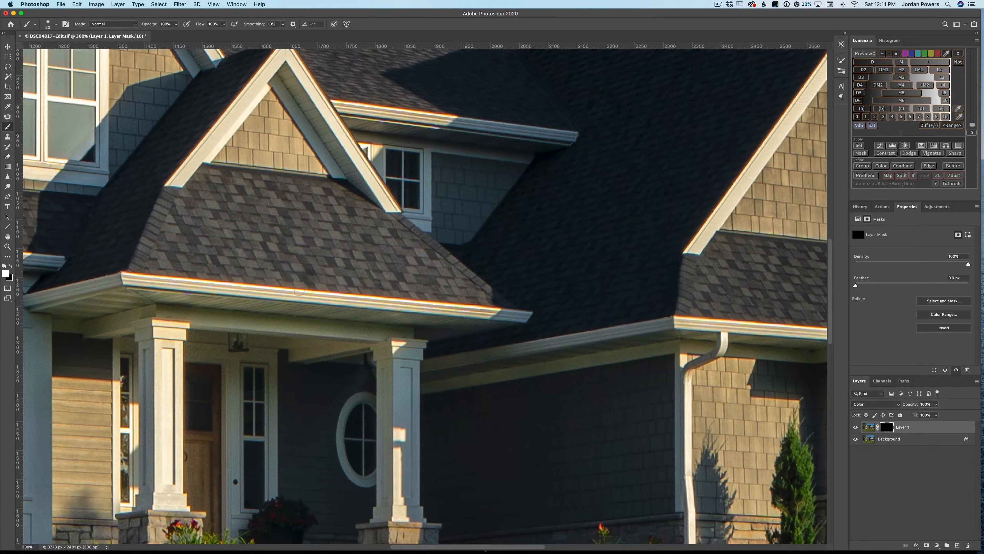
key("x")
key("x")
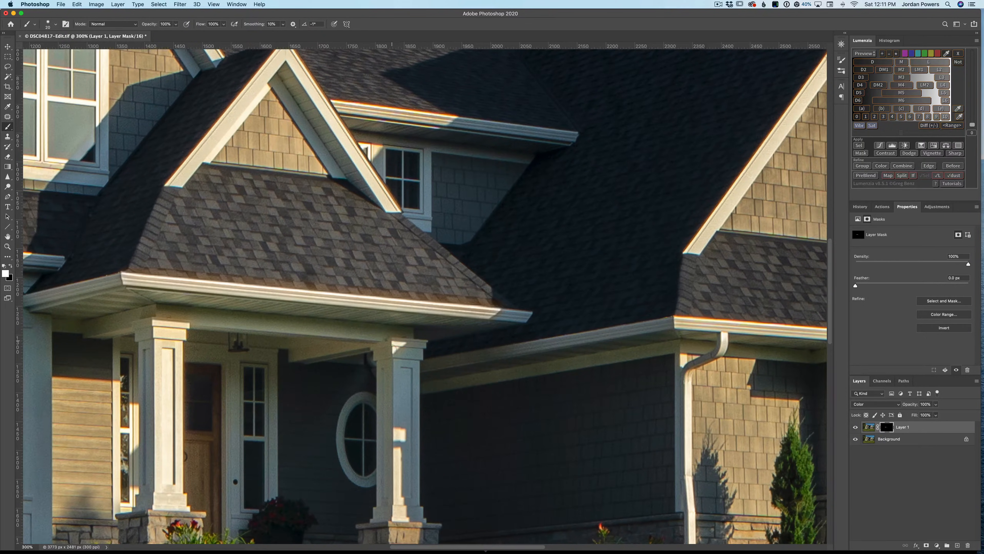
Step: Paint white on the mask along the fringed edges of the porch gable, the large left gable and the roof gutters beside them
scroll(404, 252, "up", 5)
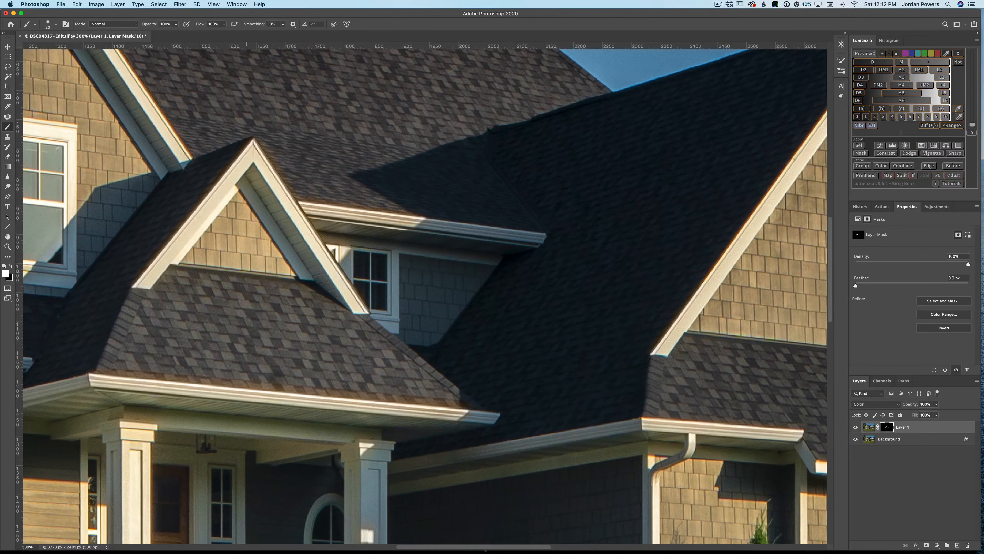
scroll(263, 213, "up", 5)
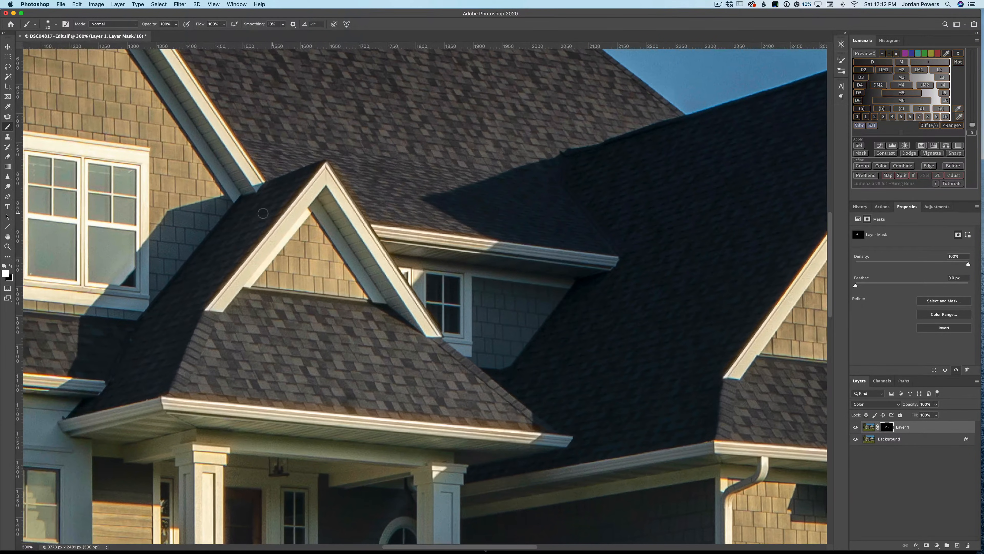
scroll(264, 213, "up", 2)
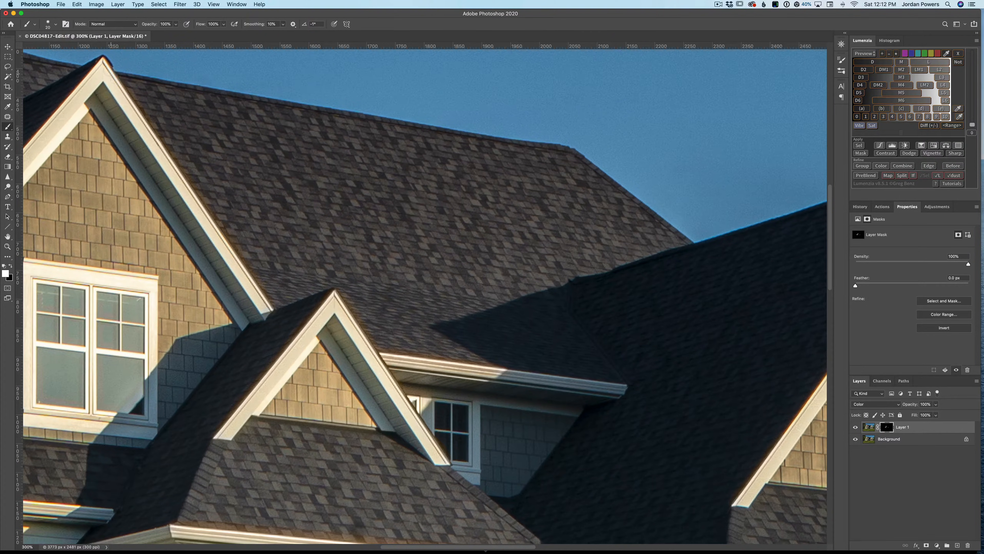
mouse_move(111, 73)
left_mouse_down()
mouse_move(103, 62)
mouse_move(264, 66)
left_mouse_up()
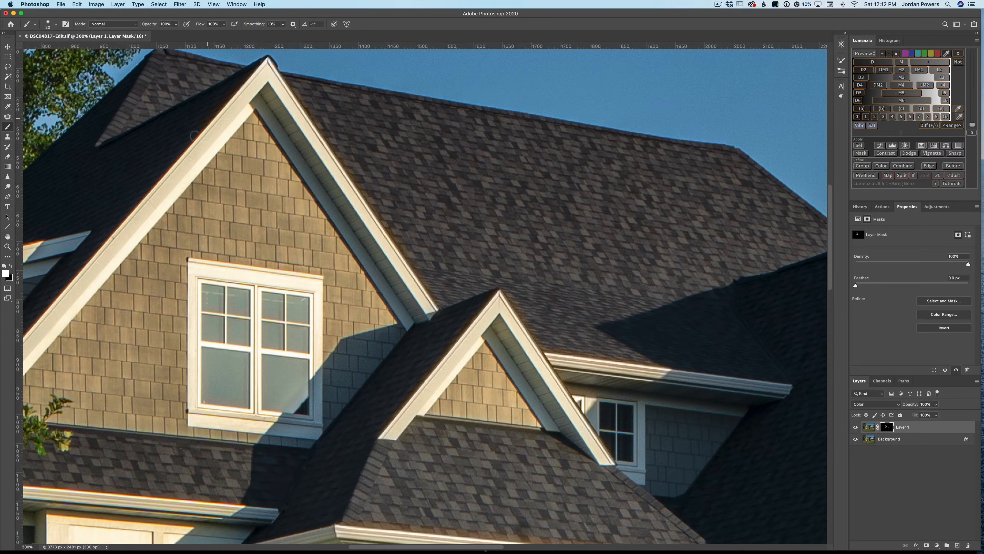
scroll(151, 197, "left", 10)
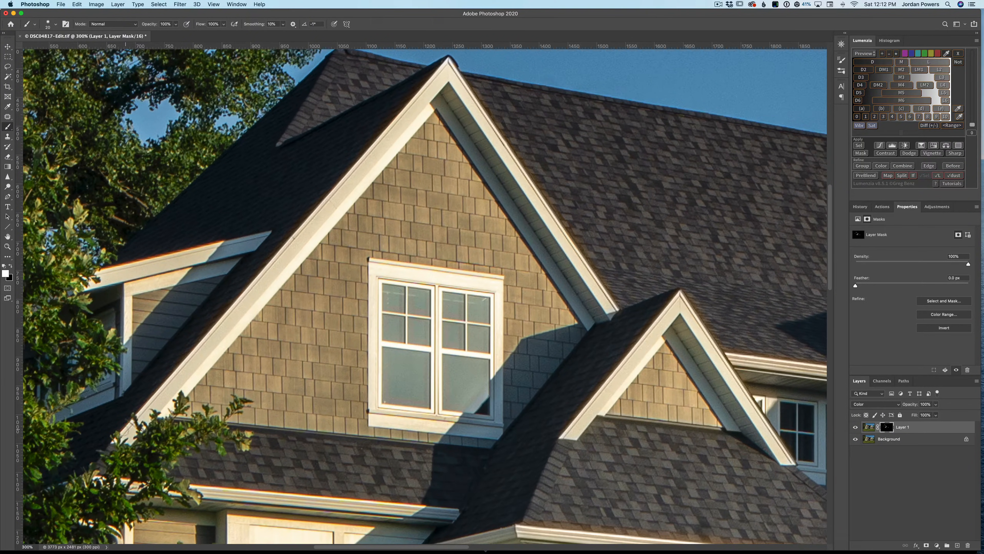
scroll(155, 351, "down", 5)
scroll(155, 351, "left", 2)
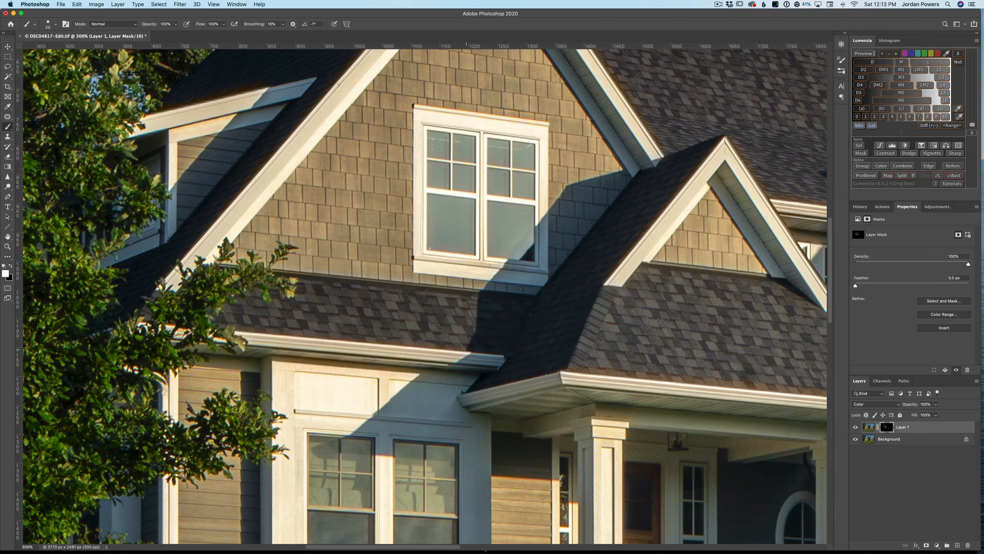
Step: Continue brushing the mask over the fringed trim from the front porch across to the large right gable's roofline
scroll(426, 295, "down", 10)
scroll(427, 295, "right", 5)
key("x")
key("x")
scroll(427, 294, "right", 15)
scroll(427, 295, "up", 10)
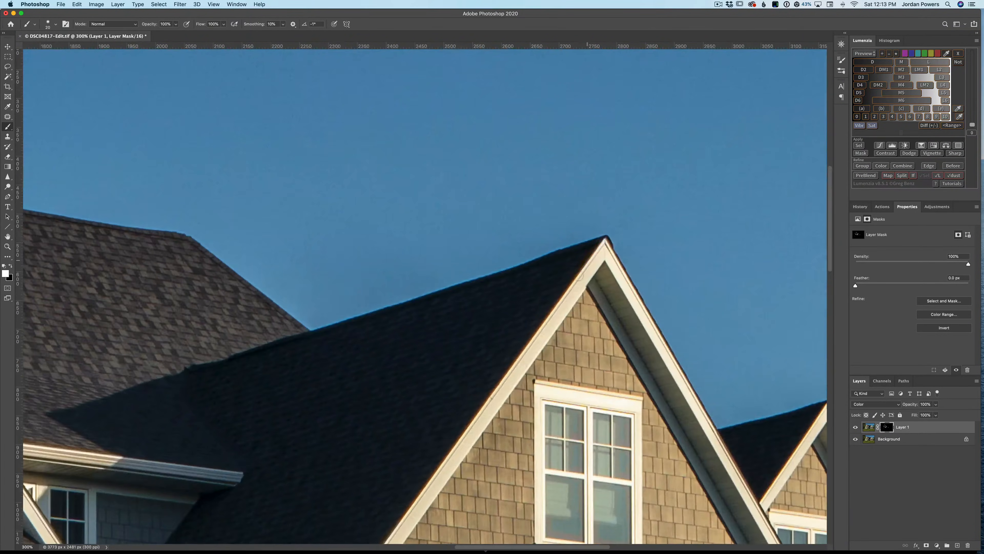
Step: Paint white on the mask along the fringed trim of both right gables, their windows and the gutter below
scroll(427, 295, "down", 7)
scroll(586, 84, "right", 4)
scroll(586, 83, "up", 3)
scroll(586, 123, "right", 7)
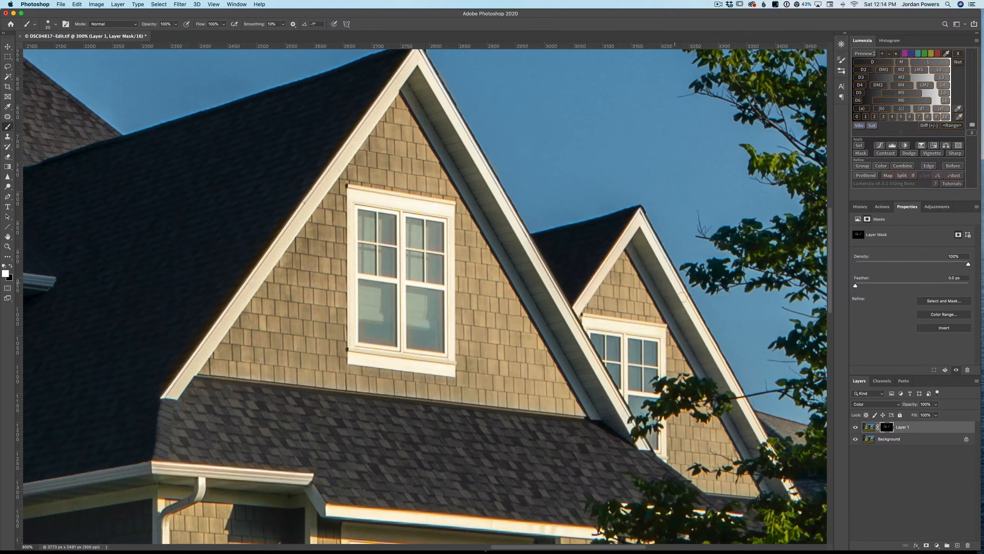
scroll(377, 283, "down", 4)
scroll(567, 191, "down", 1)
scroll(566, 191, "down", 5)
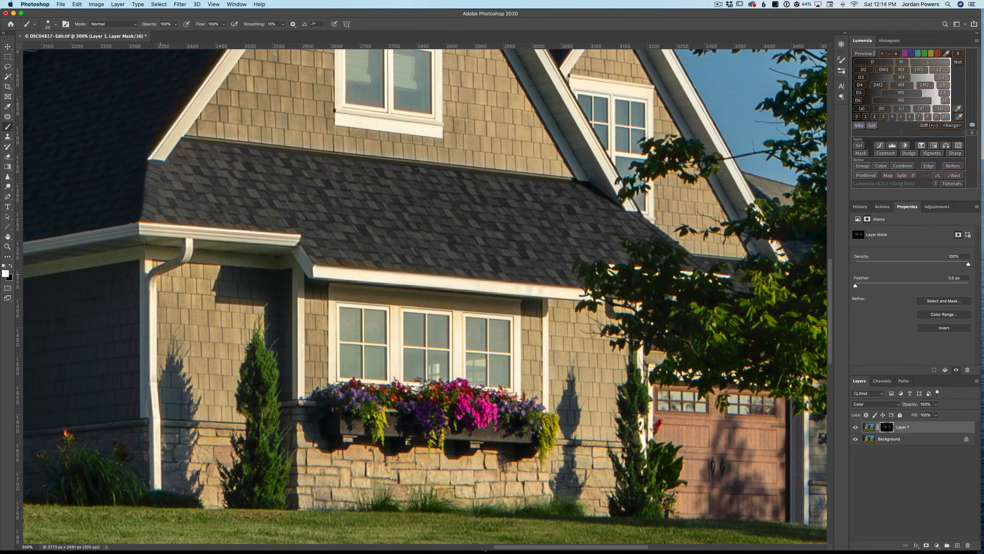
Step: Brush the mask over the remaining fringed edges around the left front windows and wall trim, and across to the garage wing
scroll(803, 433, "left", 15)
scroll(268, 230, "up", 10)
scroll(268, 231, "down", 10)
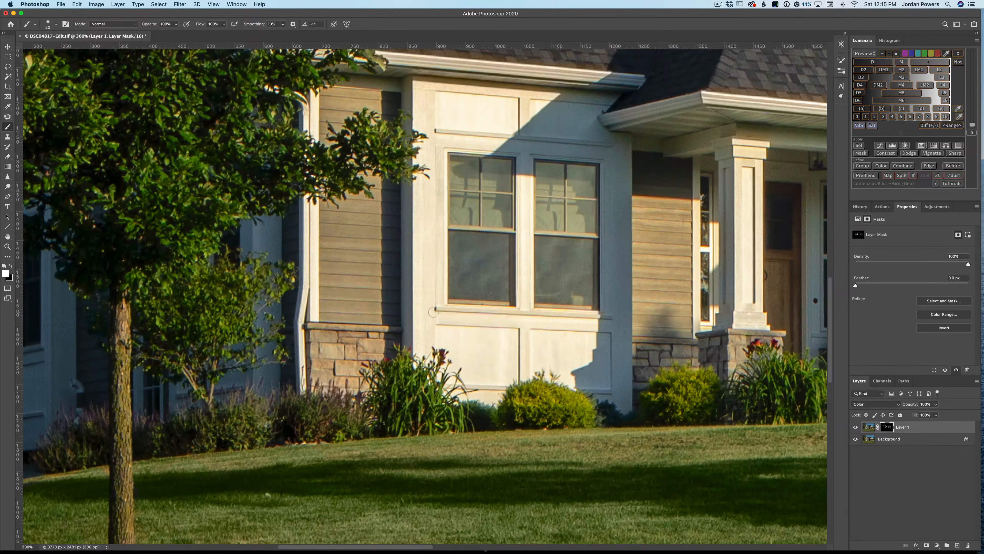
scroll(469, 291, "right", 4)
scroll(469, 292, "right", 15)
scroll(549, 198, "up", 8)
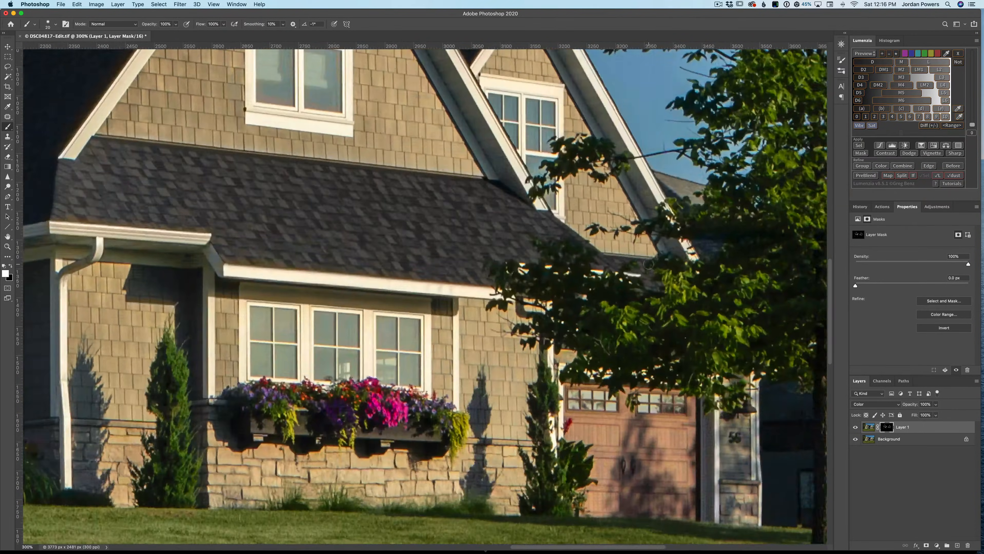
Step: Check both right gables, their windows and the roof and gutter below them for leftover color fringing
scroll(533, 166, "up", 5)
scroll(532, 166, "left", 3)
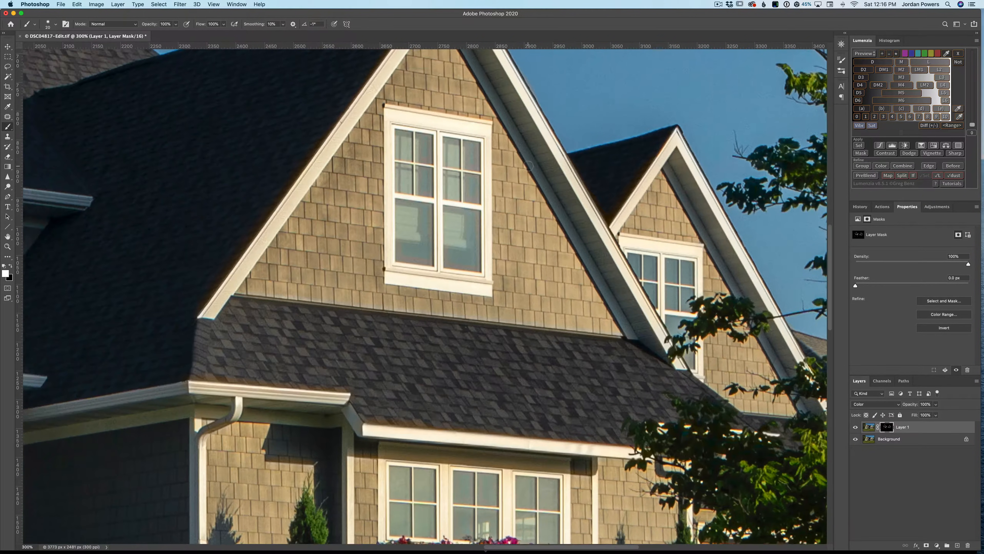
scroll(528, 166, "up", 3)
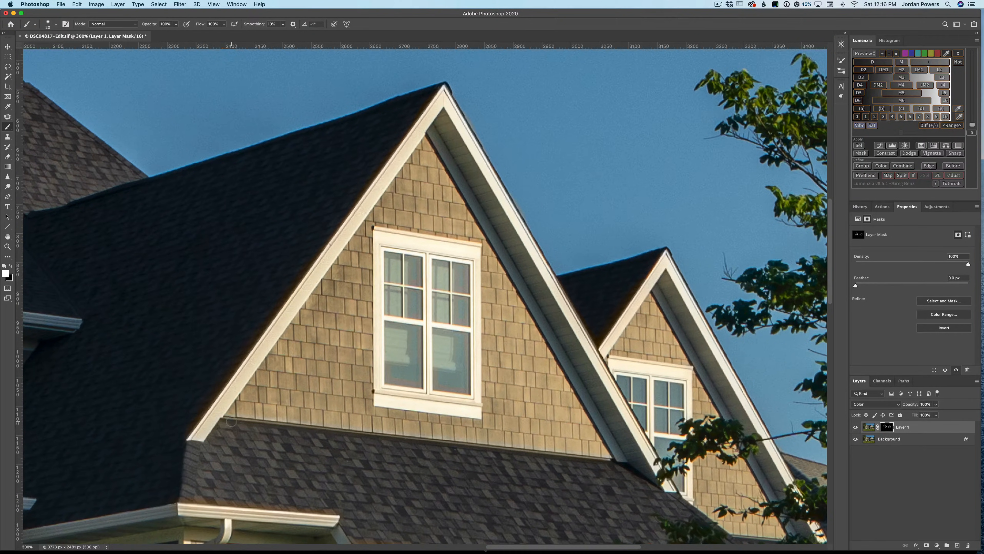
scroll(220, 415, "right", 5)
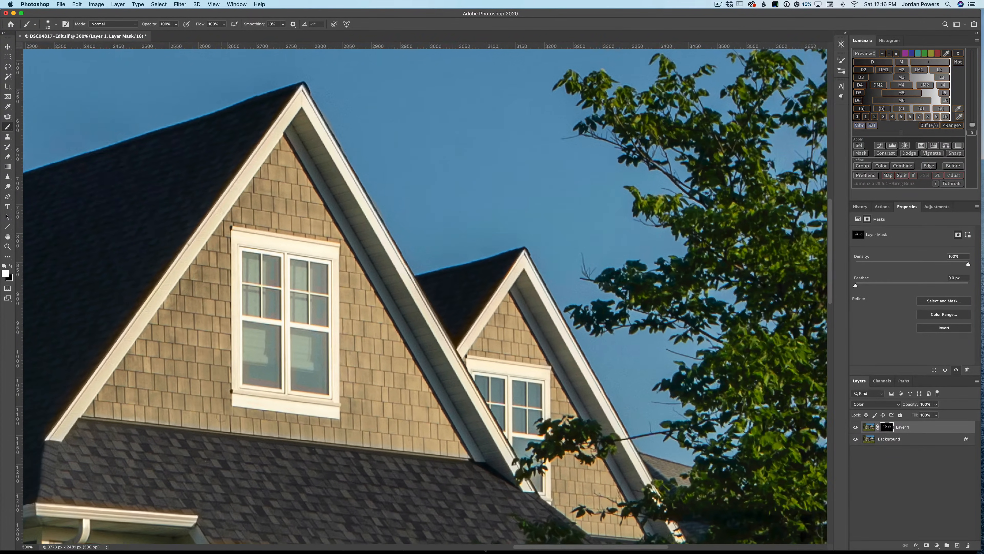
scroll(220, 415, "right", 8)
scroll(220, 416, "down", 3)
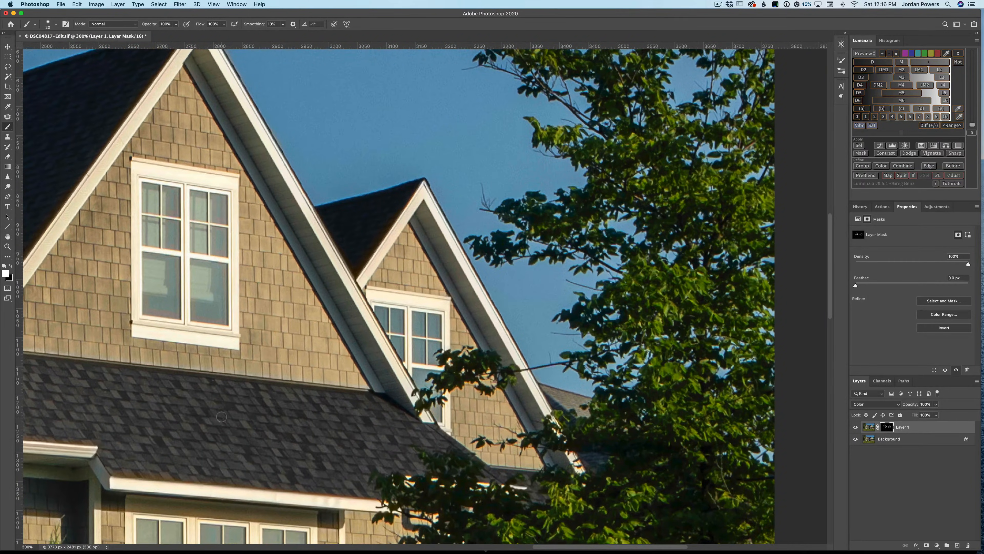
scroll(221, 417, "down", 2)
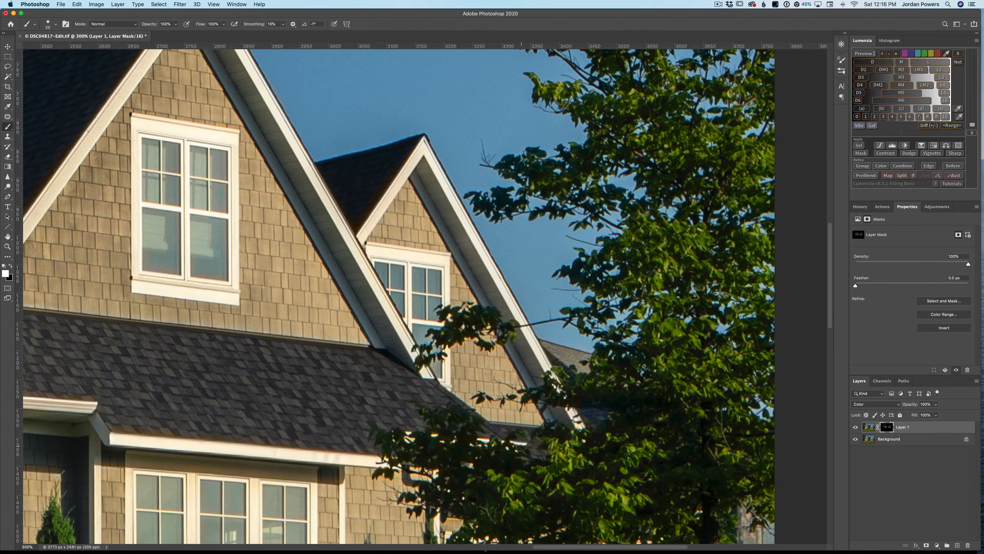
Step: Add a new empty layer above Layer 1 and set its blend mode to Color
scroll(454, 439, "down", 8)
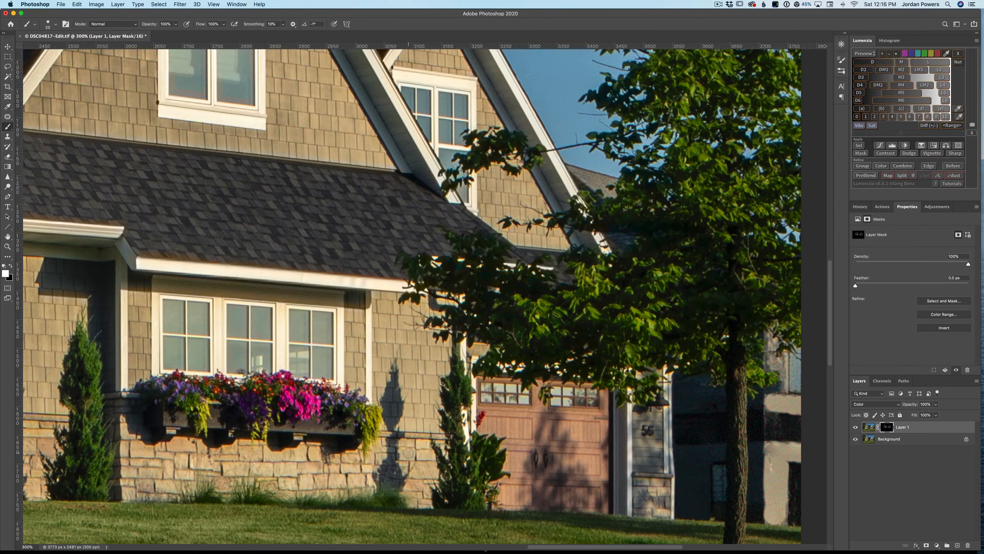
scroll(408, 452, "left", 15)
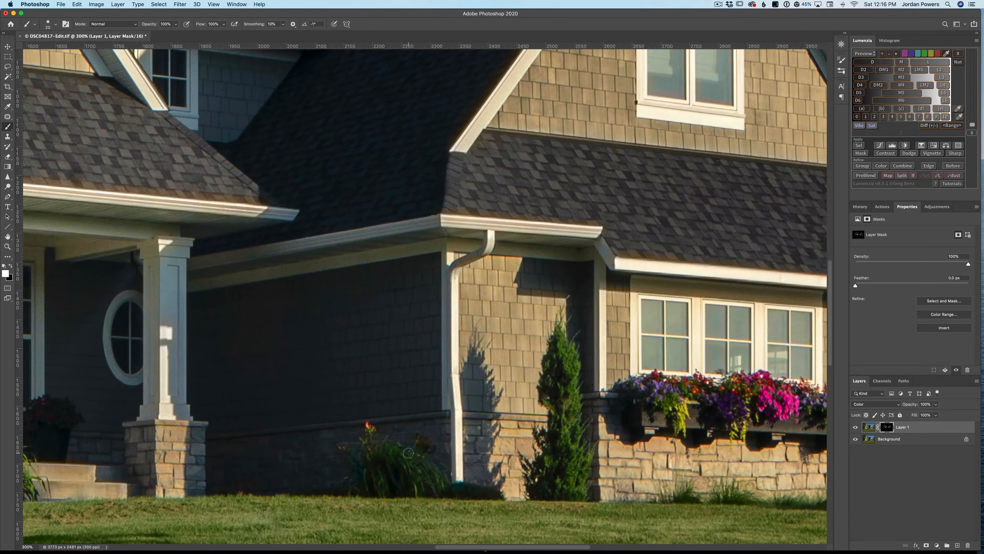
scroll(409, 453, "up", 4)
scroll(408, 452, "left", 8)
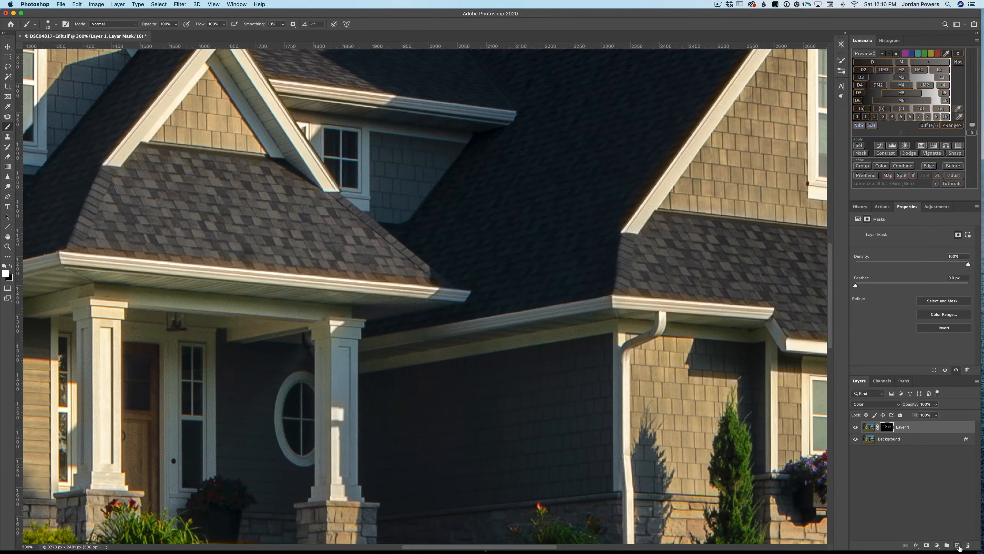
left_click(957, 545)
left_click(875, 404)
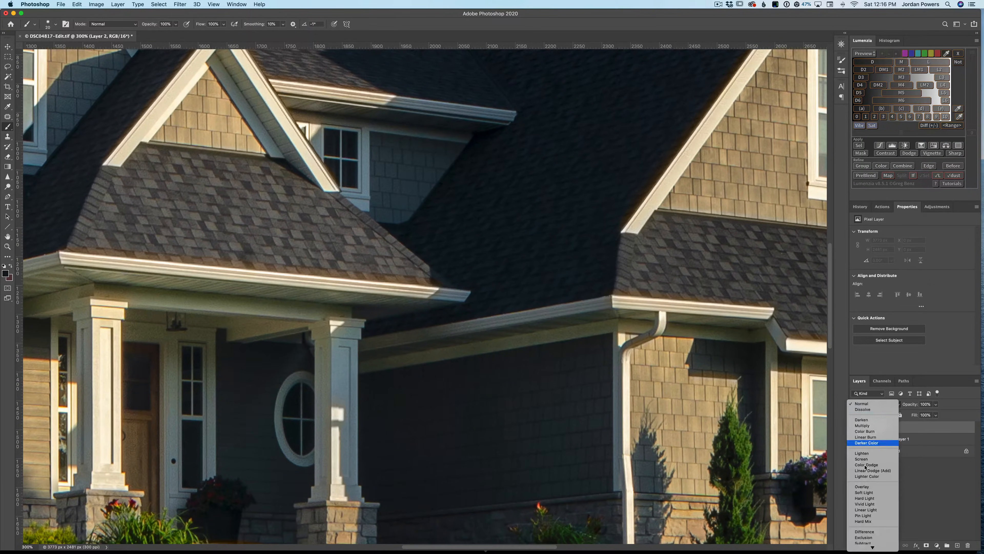
left_click(864, 542)
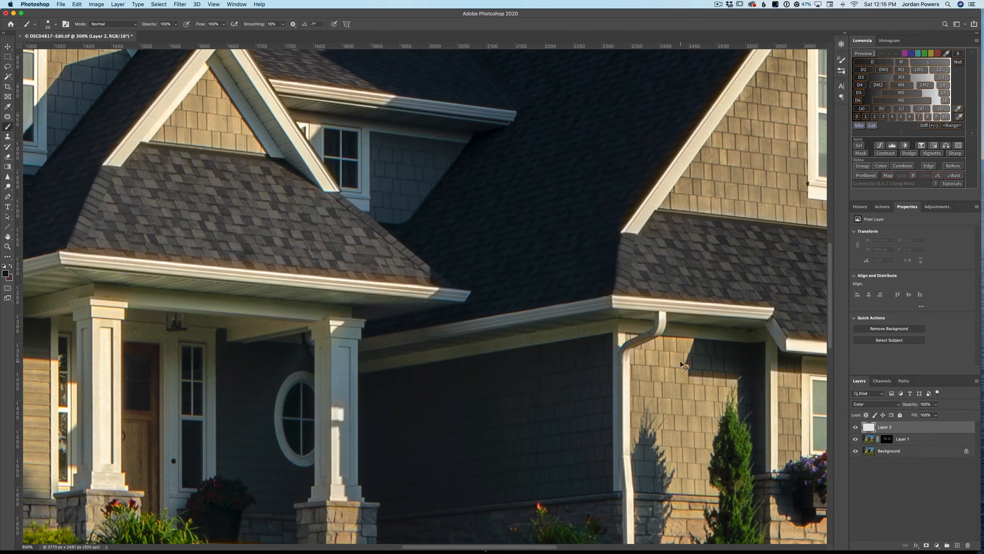
Step: Sample the dark roof color beside the large left gable and paint it along the fringed upper part of the gable's left slope
key("super+minus")
key("super+minus")
key("super+plus")
key("super+plus")
key("super+plus")
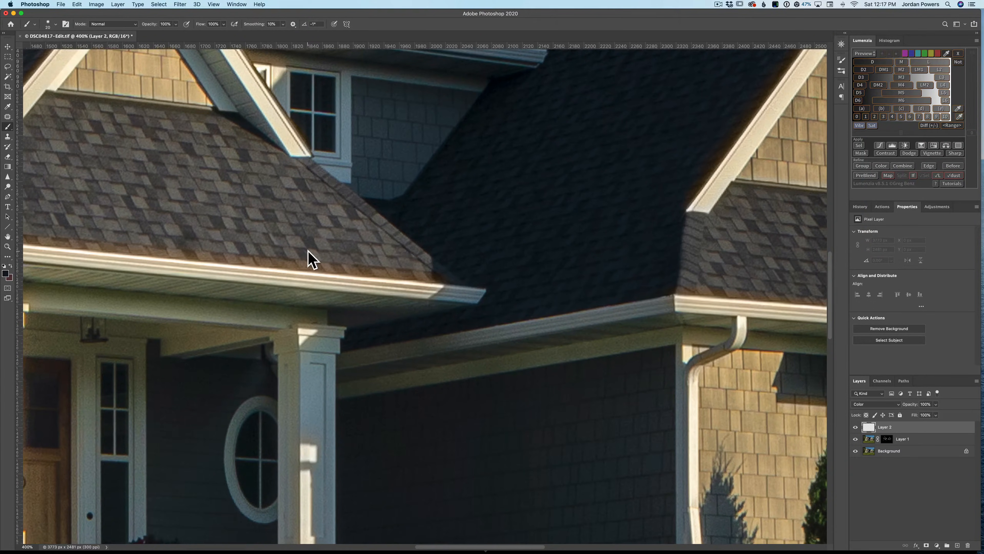
scroll(307, 259, "left", 5)
scroll(143, 234, "left", 2)
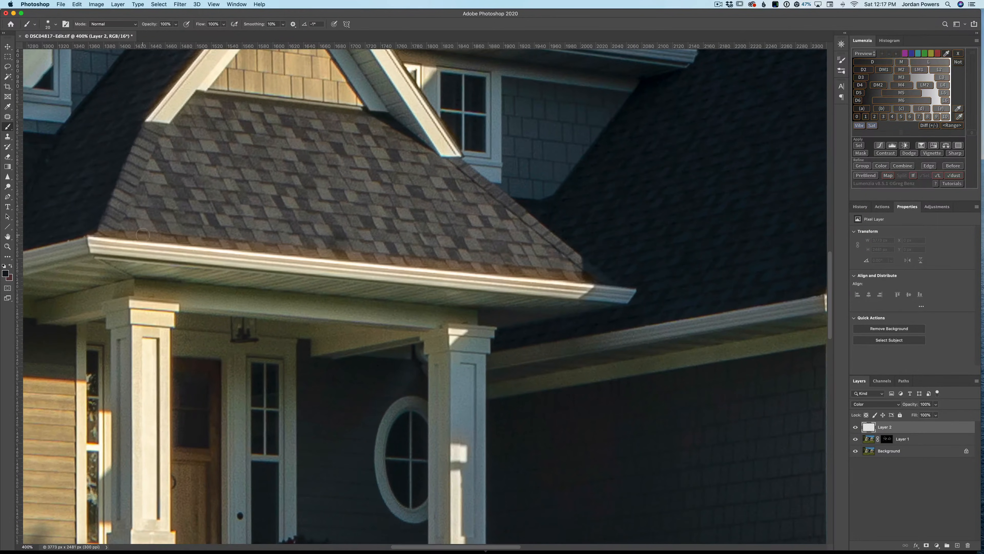
scroll(171, 228, "up", 8)
scroll(171, 228, "left", 8)
scroll(171, 228, "left", 9)
scroll(171, 228, "up", 2)
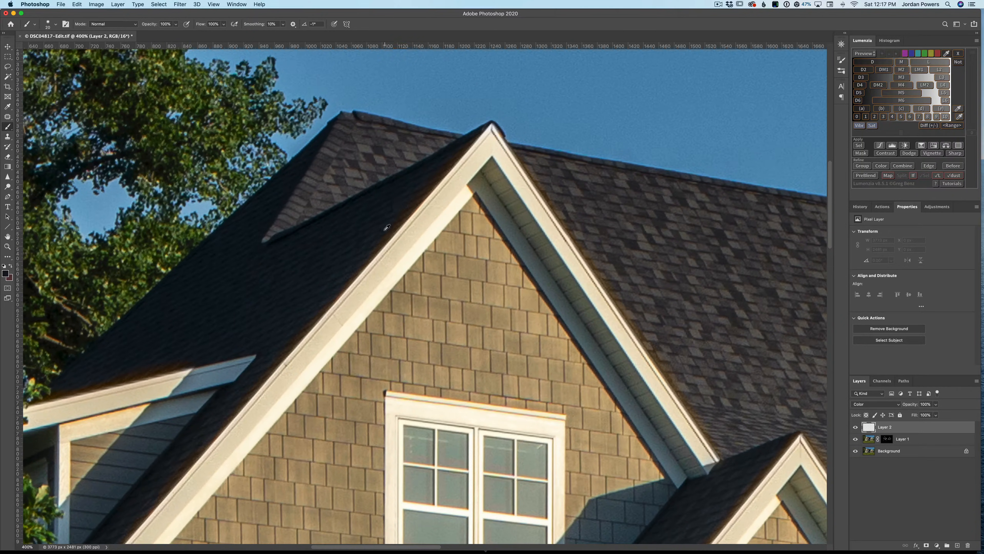
left_click(390, 219, "alt")
left_click_drag(476, 135, 377, 247)
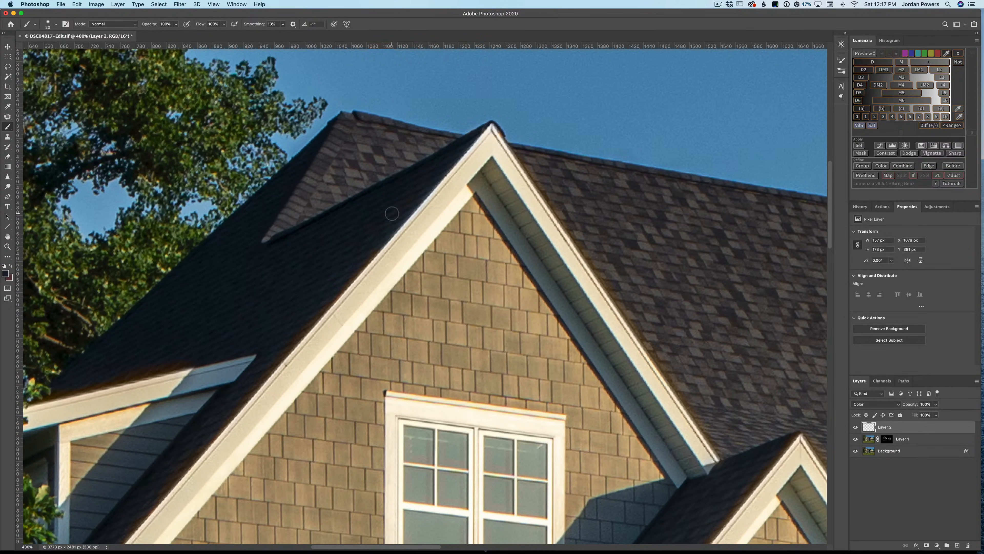
key("super+z")
left_click_drag(475, 133, 376, 238)
left_click_drag(353, 270, 211, 427)
Step: Continue painting the roof color down the gable's lower left slope and along the roof edge above the small dormer's trim
scroll(211, 426, "left", 5)
scroll(211, 427, "down", 4)
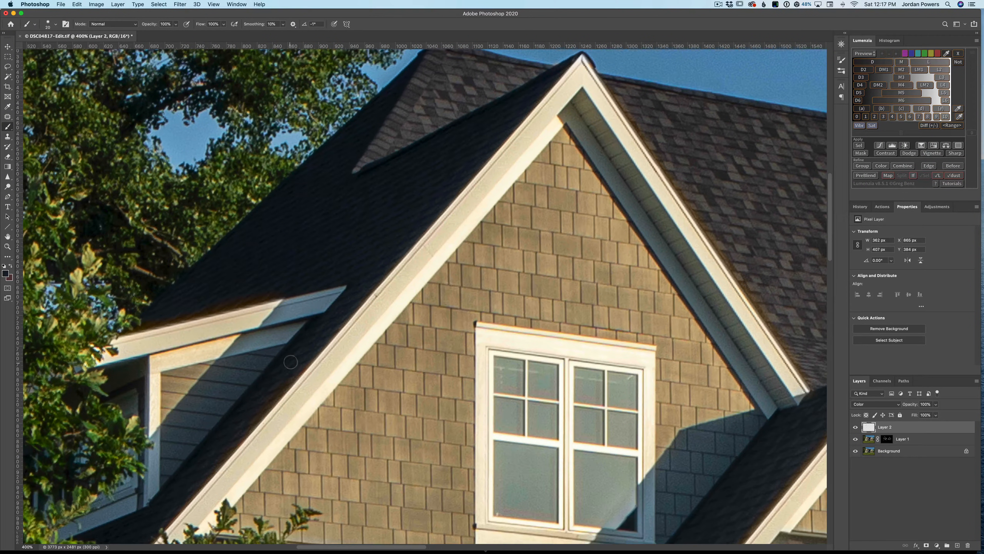
mouse_move(277, 390)
left_mouse_down()
mouse_move(209, 454)
mouse_move(234, 441)
mouse_move(163, 516)
mouse_move(194, 481)
left_mouse_up()
mouse_move(194, 482)
left_mouse_down()
mouse_move(234, 420)
mouse_move(195, 453)
mouse_move(237, 433)
left_mouse_up()
scroll(237, 433, "up", 5)
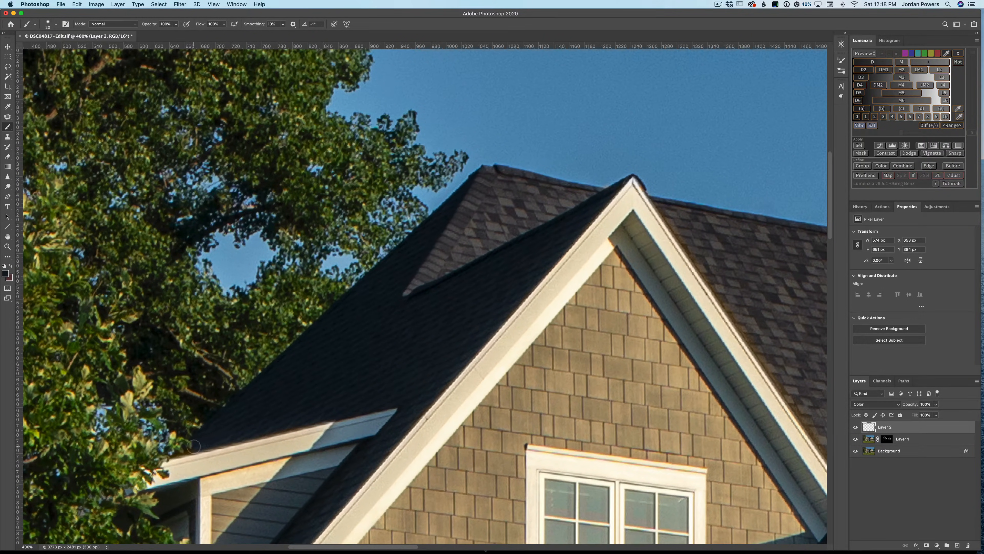
left_click_drag(188, 448, 345, 446)
Step: Select Layer 1's mask and brush over the fringed shingle edge beneath the left gable's right eave
scroll(739, 230, "right", 3)
scroll(739, 229, "right", 5)
scroll(739, 229, "down", 2)
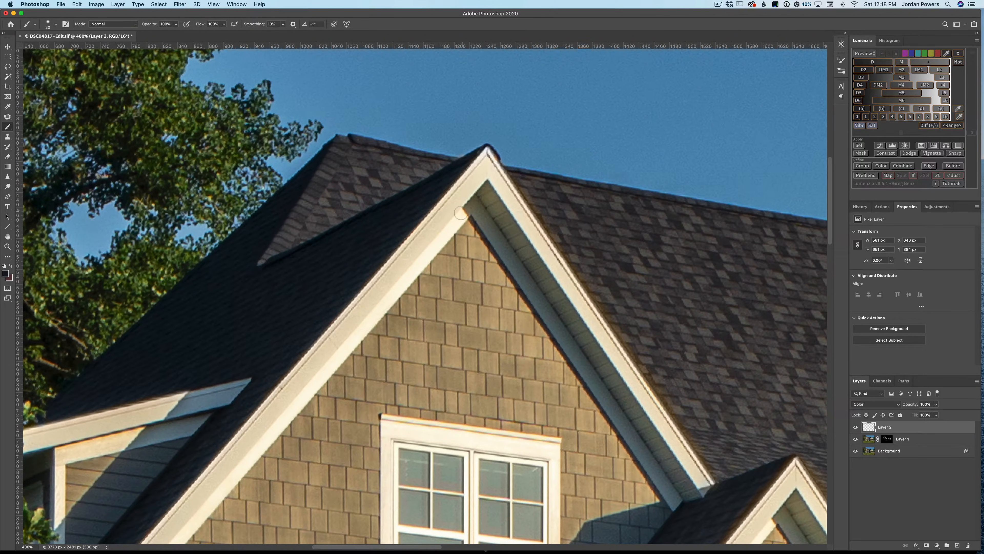
left_click(884, 439)
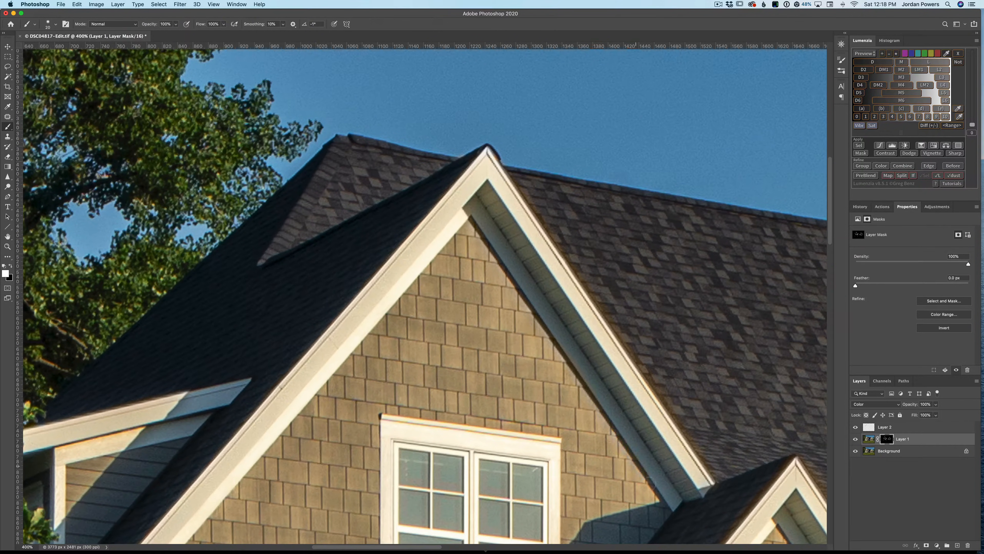
left_click_drag(658, 502, 665, 410)
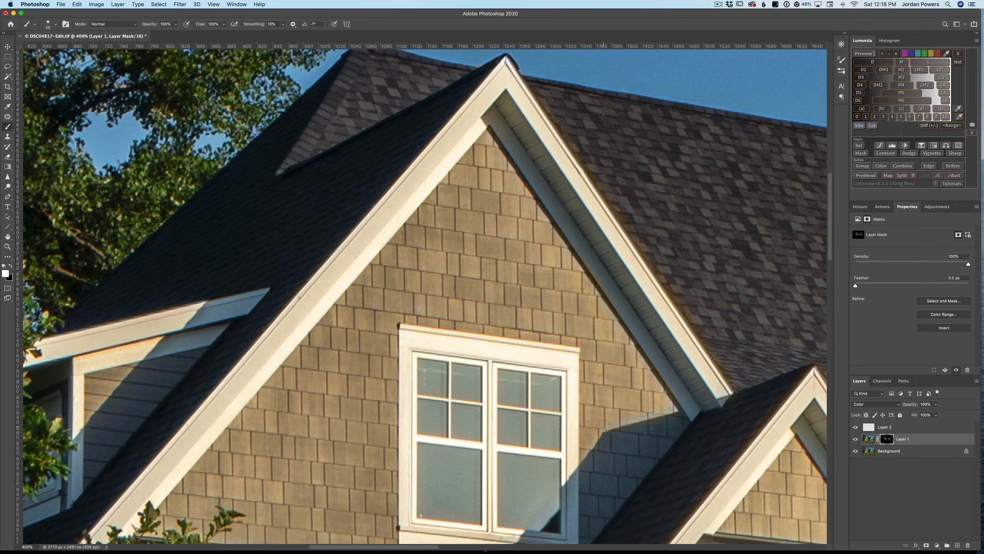
Step: On Layer 2, sample the roof color right of the gable's peak and paint it down along the fringed right slope
left_click(886, 428)
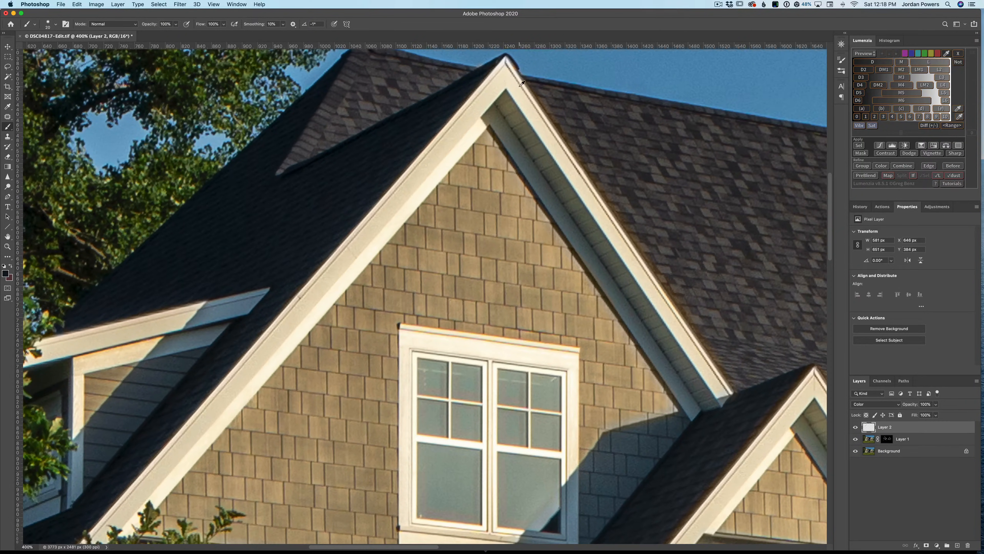
left_click(548, 94, "alt")
mouse_move(533, 83)
left_mouse_down()
mouse_move(740, 382)
mouse_move(710, 333)
left_mouse_up()
scroll(425, 294, "right", 3)
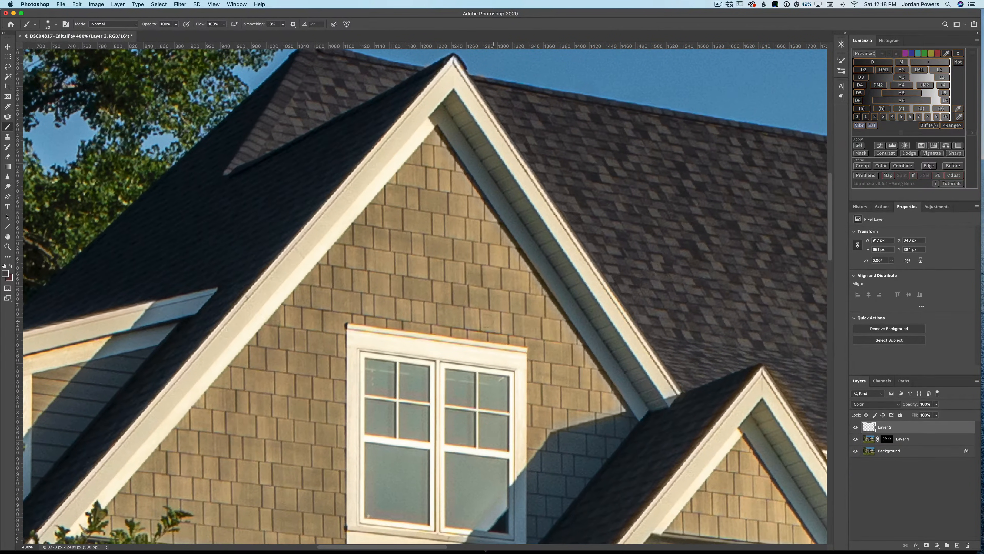
Step: Sample nearby roof tones and paint them on Layer 2 over the fringing around the porch gable's peak and right slope
left_click(870, 439)
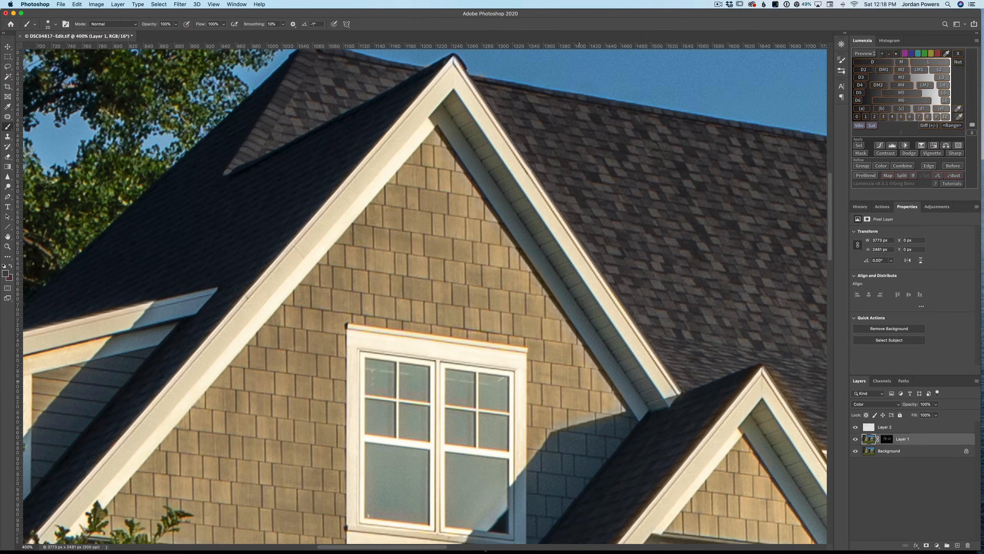
left_click(886, 439)
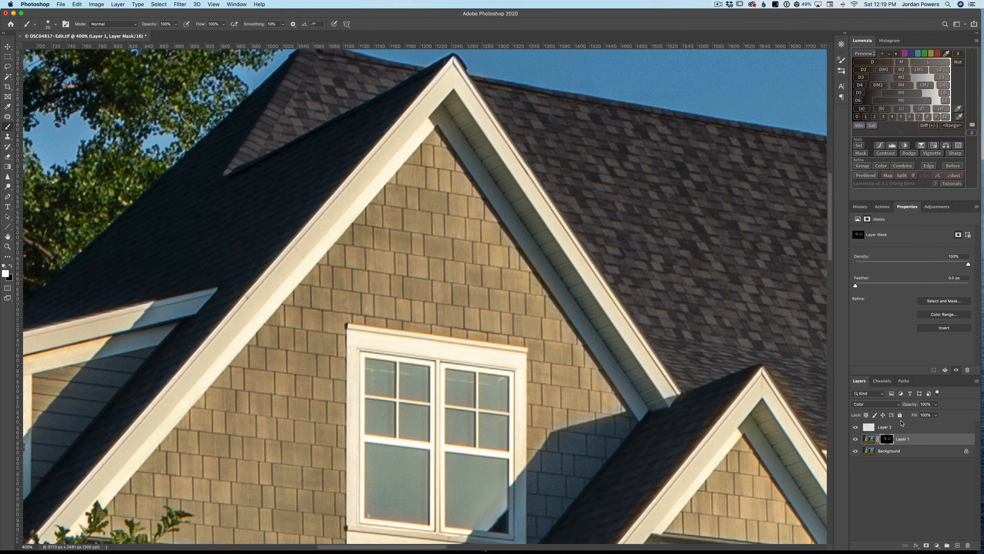
scroll(779, 409, "right", 5)
left_click(885, 426)
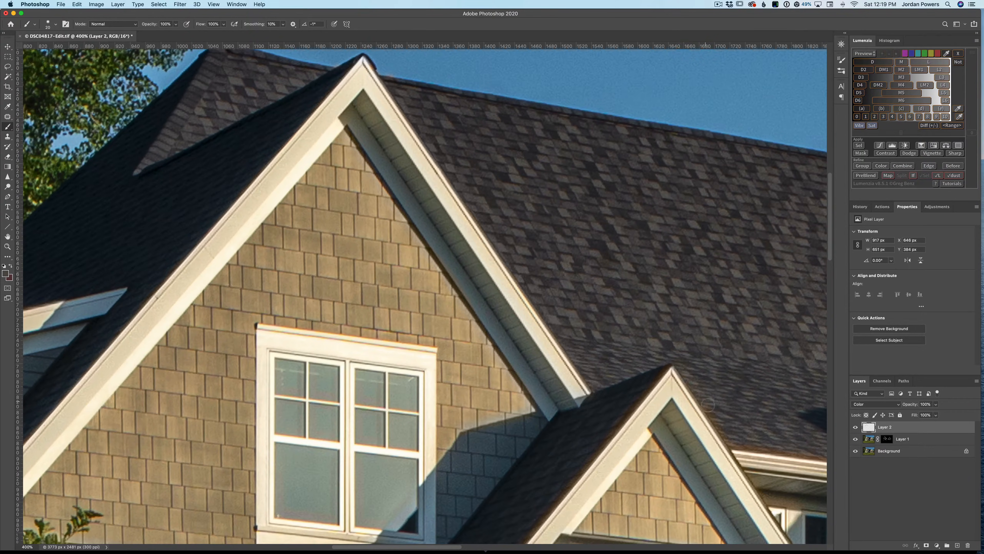
mouse_move(735, 442)
left_mouse_down()
mouse_move(677, 356)
mouse_move(741, 378)
left_mouse_up()
left_click(685, 359, "alt")
mouse_move(674, 357)
left_mouse_down()
mouse_move(748, 380)
mouse_move(699, 375)
left_mouse_up()
left_click(714, 373, "alt")
Step: Sample the shingle color above the gutter right of the porch gable and paint it along the gutter's fringed upper edge
scroll(717, 405, "right", 8)
scroll(717, 406, "down", 3)
scroll(706, 396, "right", 3)
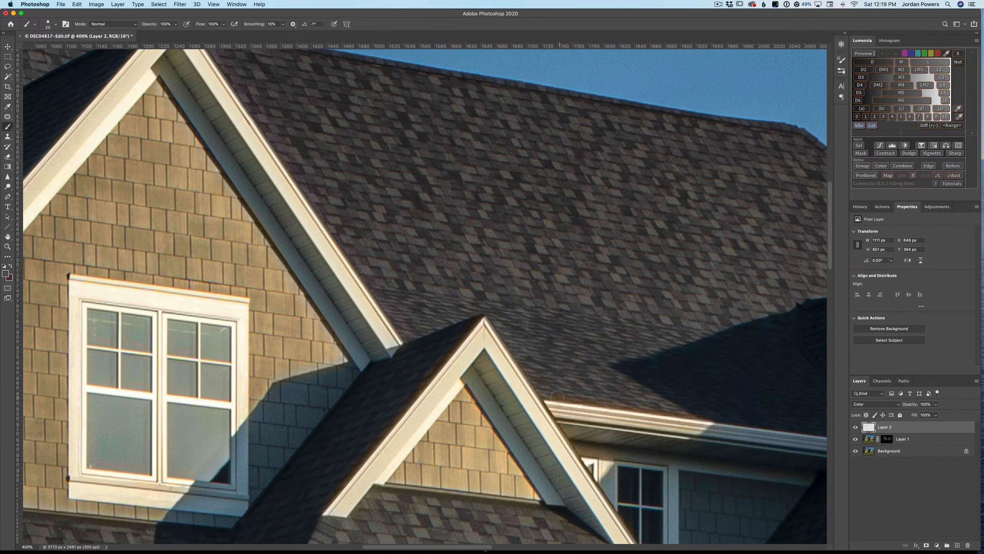
left_click(581, 383, "alt")
left_click_drag(626, 401, 681, 410)
left_click(602, 387, "alt")
left_click(702, 409, "alt")
left_click_drag(668, 406, 693, 413)
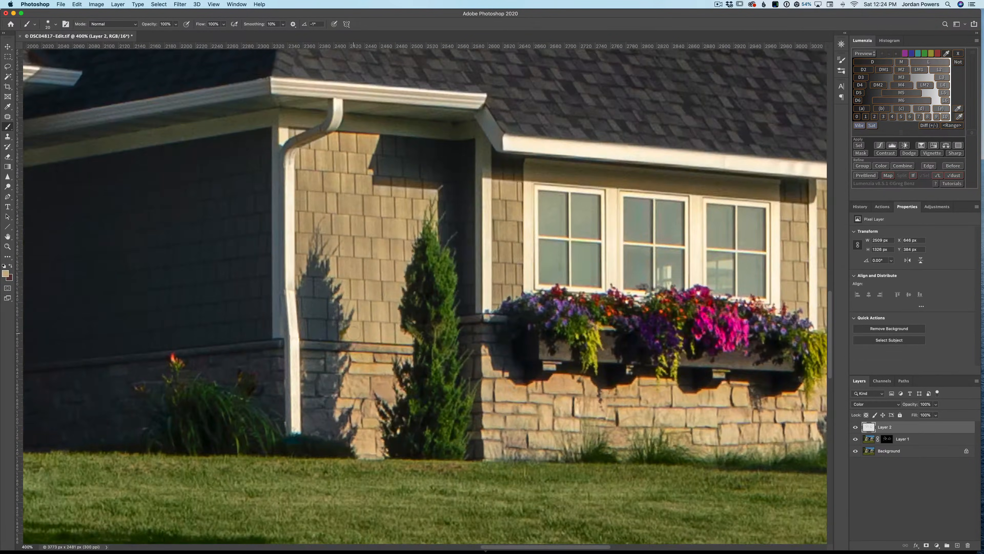
Step: Compare the whole photo with Layer 2 hidden and shown, at fit-to-window view and at 100%
key("ctrl+0")
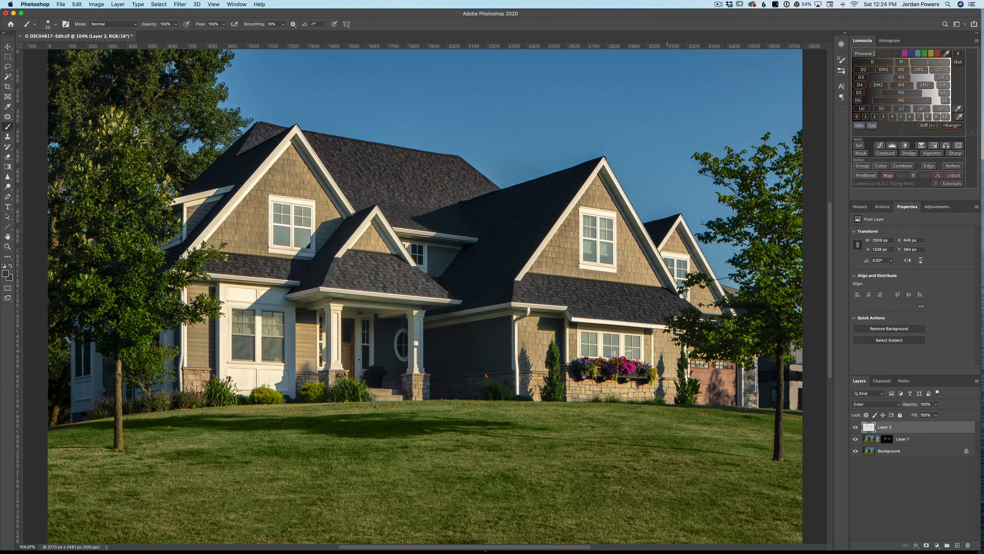
left_click(855, 427)
left_click(856, 427)
key("super+1")
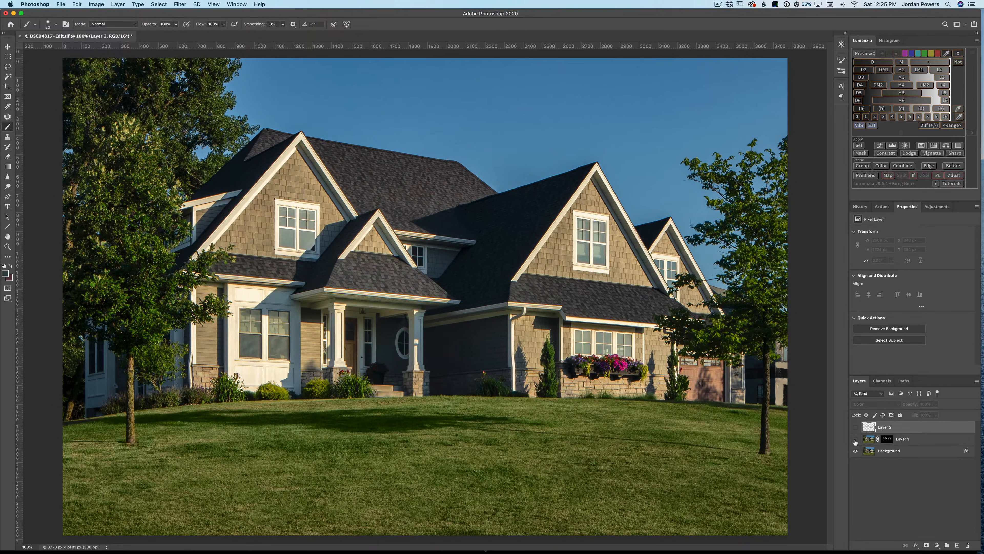
left_click(855, 427)
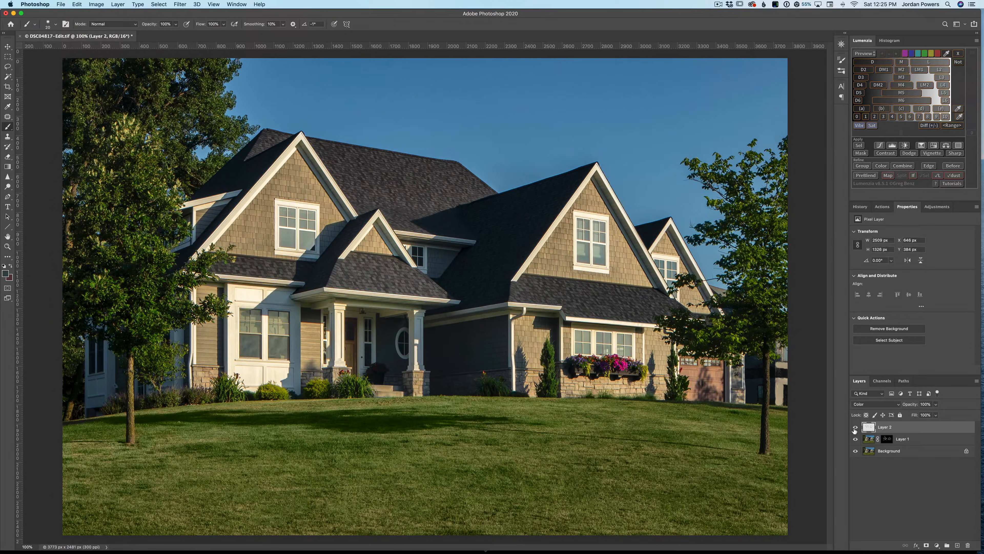